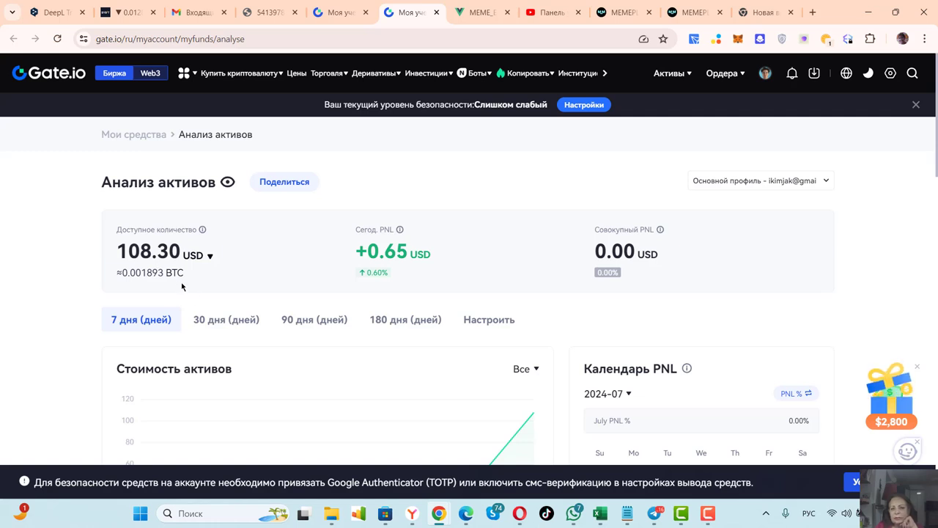
Open the spot trading page and check the order history for the last seven days
mouse_move(327, 72)
left_click(354, 209)
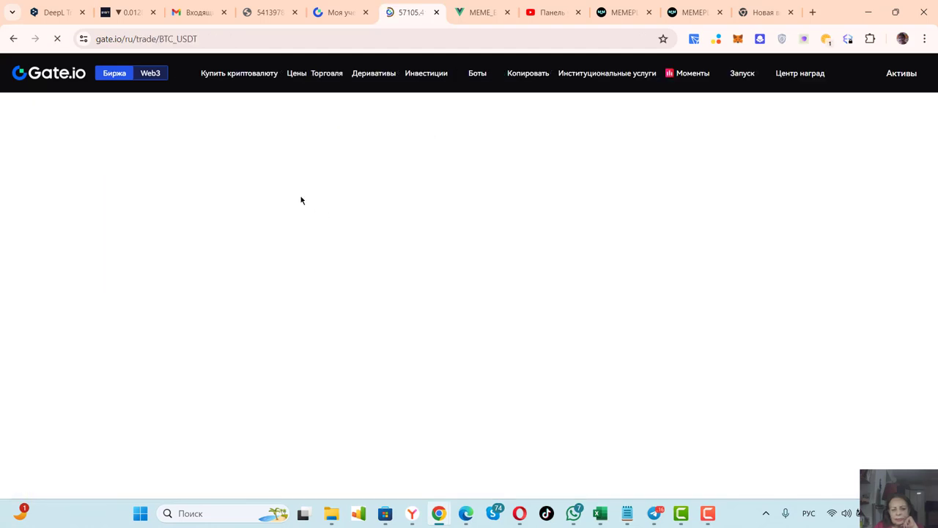
scroll(906, 204, "down", 4)
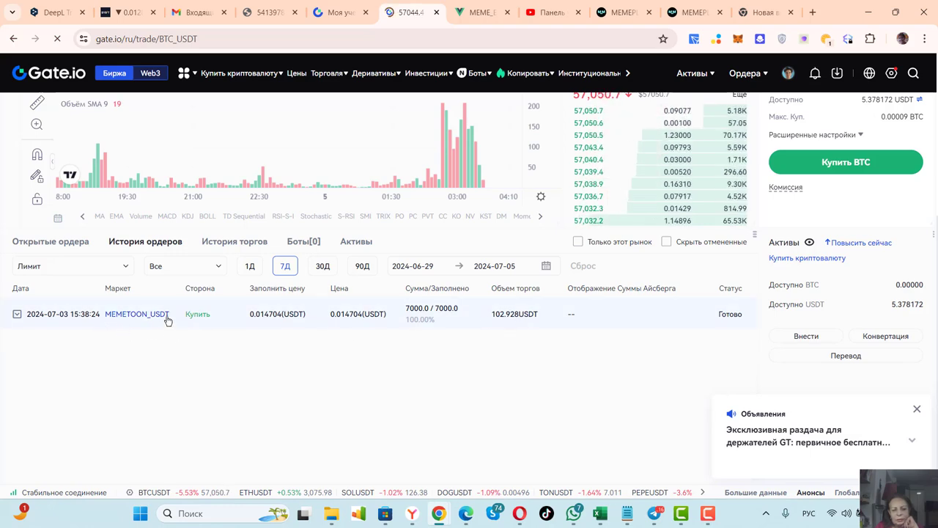
scroll(169, 326, "up", 4)
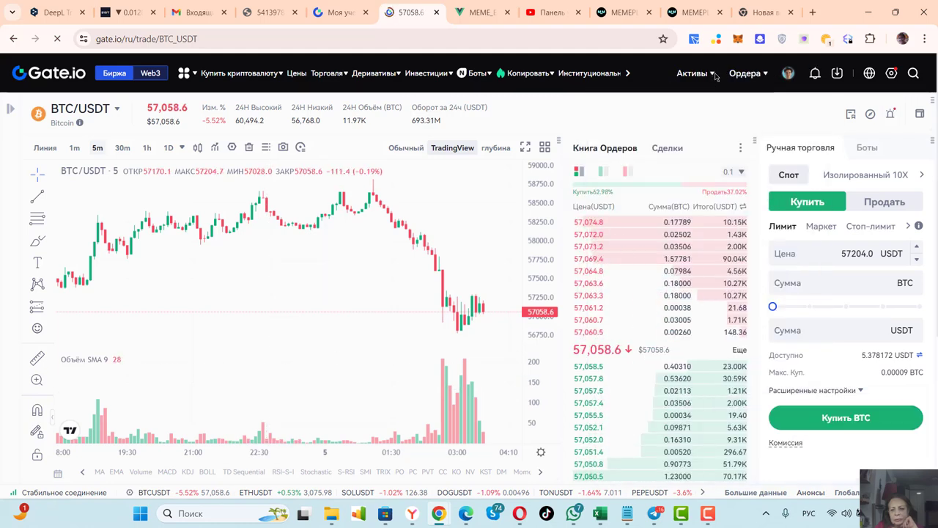
Open the funds overview and review the balances of the individual asset accounts
mouse_move(710, 74)
left_click(626, 110)
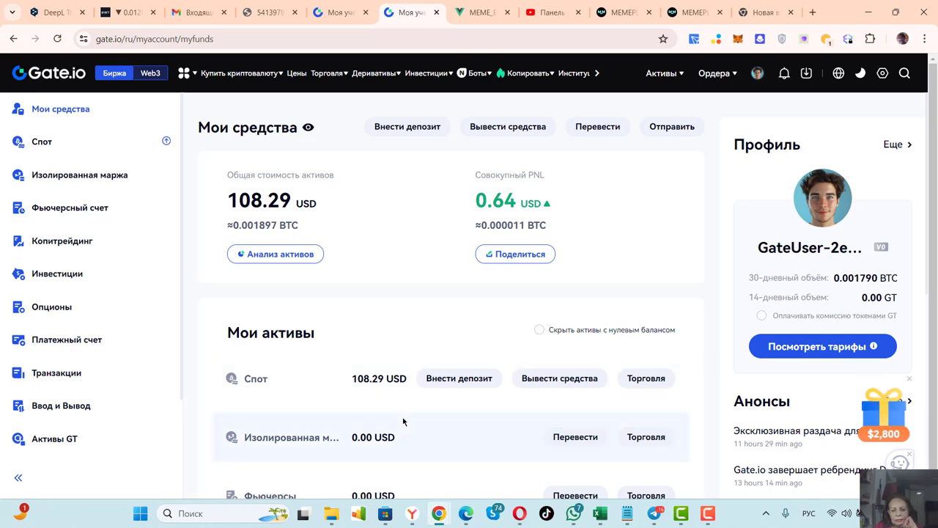
scroll(407, 407, "down", 2)
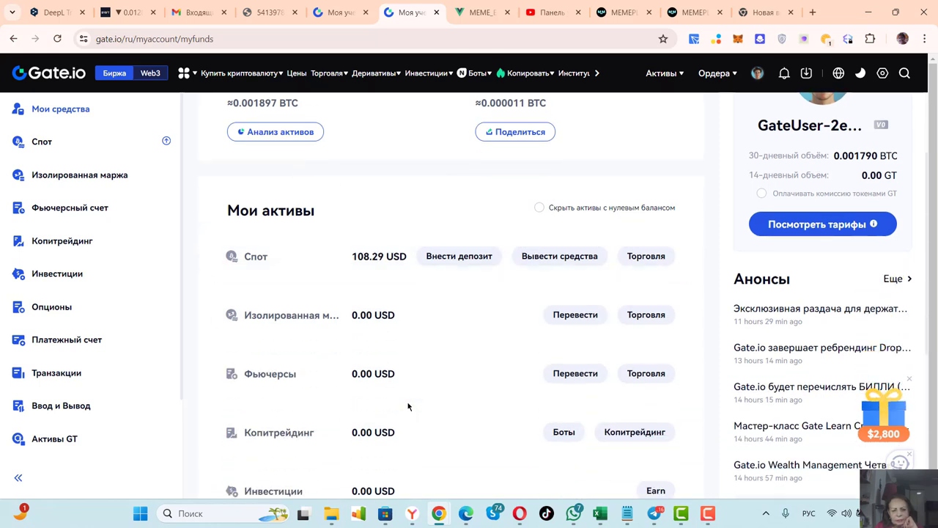
scroll(408, 406, "up", 2)
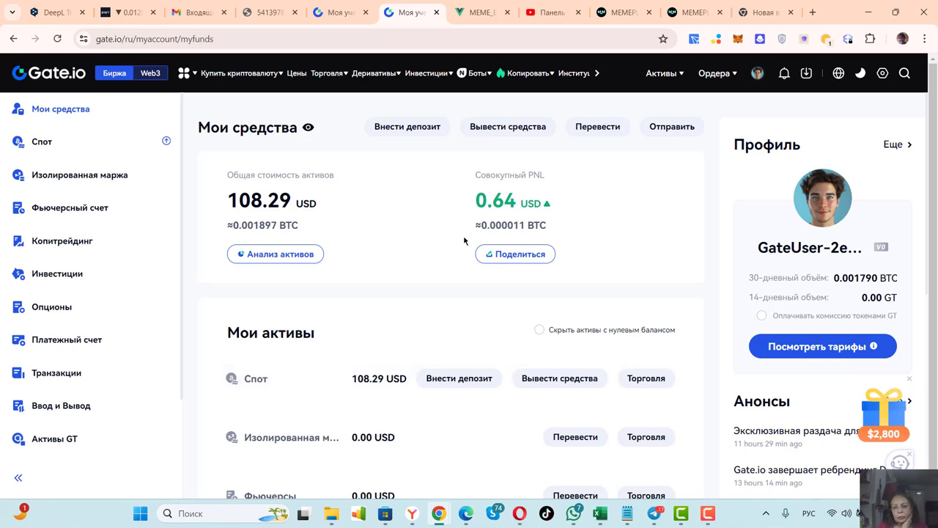
Copy the account's wallet address from the MetaMask extension and return to the funds overview
left_click(739, 39)
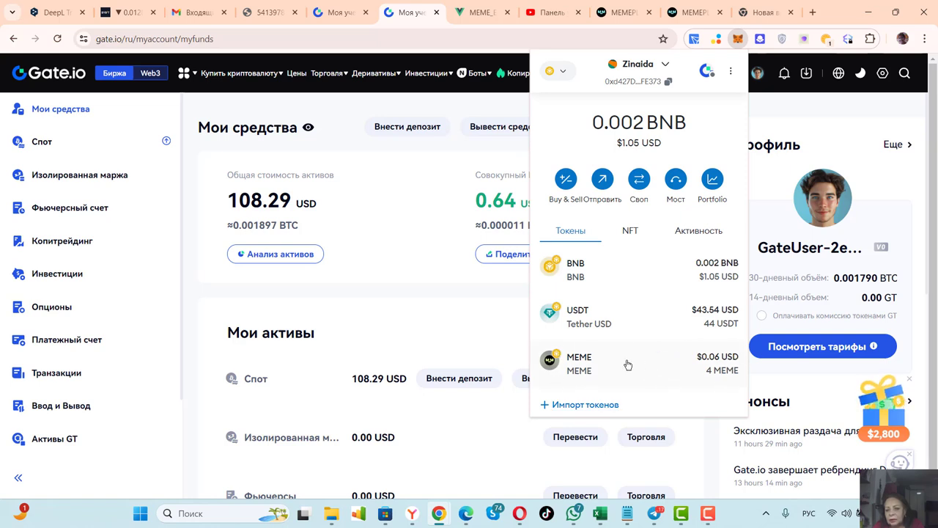
left_click(668, 83)
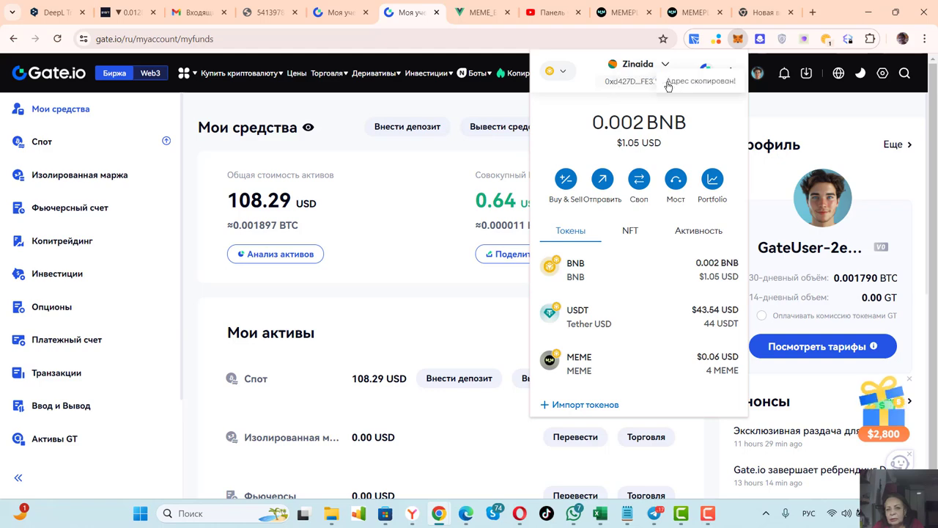
left_click(412, 13)
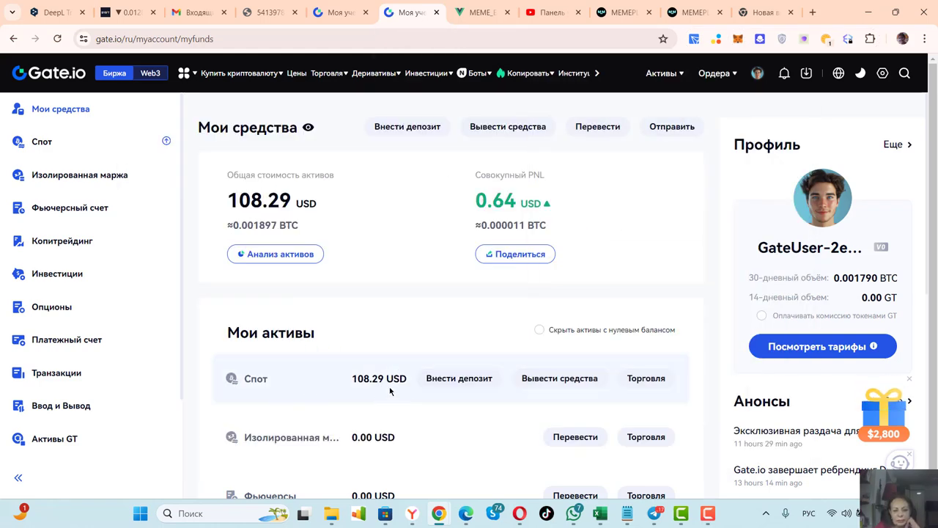
Start an on-chain withdrawal of MEMETOON from the spot account and paste the copied wallet address as the destination
left_click(562, 379)
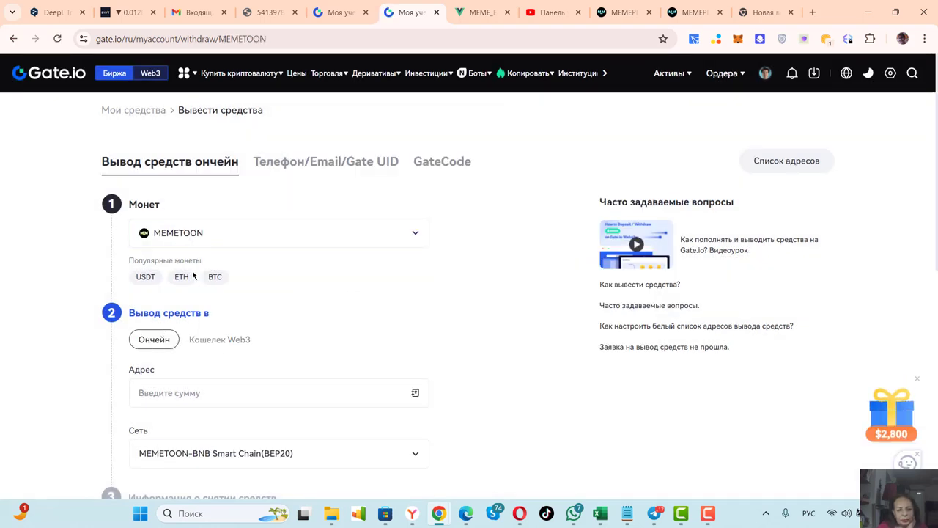
left_click(165, 389)
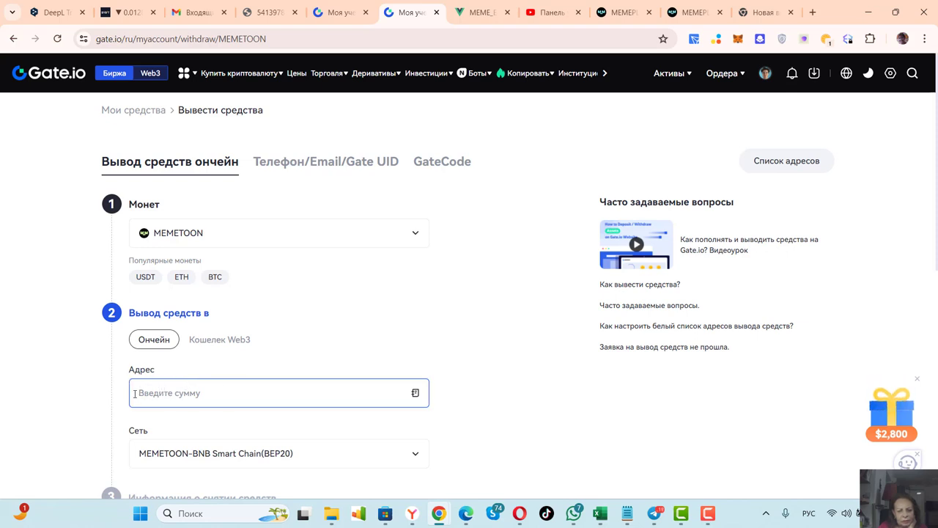
right_click(140, 393)
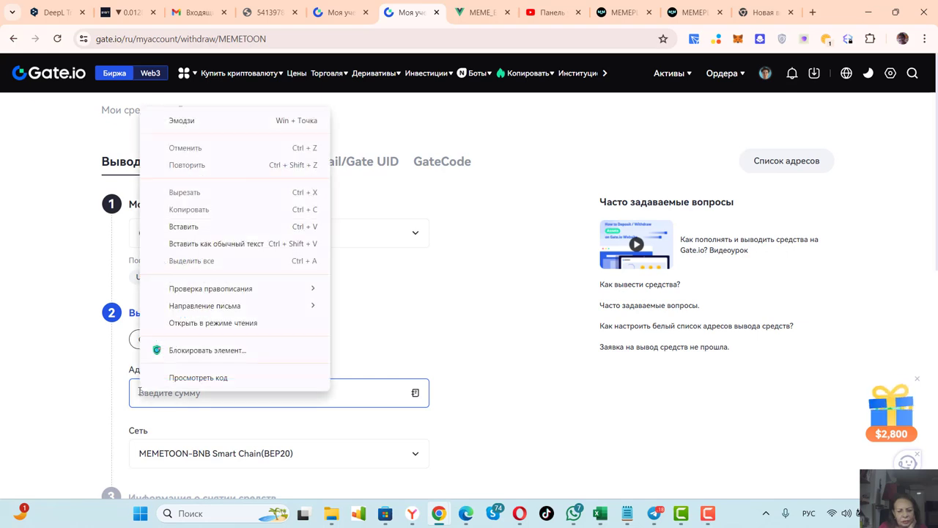
left_click(195, 226)
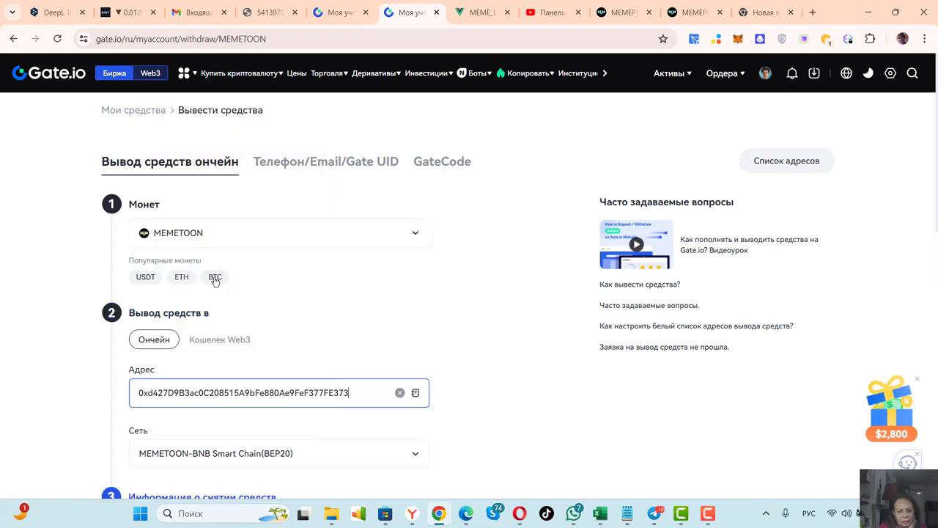
Set the withdrawal amount to all available funds, 6993 MEMETOON, then submit the withdrawal and confirm its network and address details
scroll(687, 307, "down", 3)
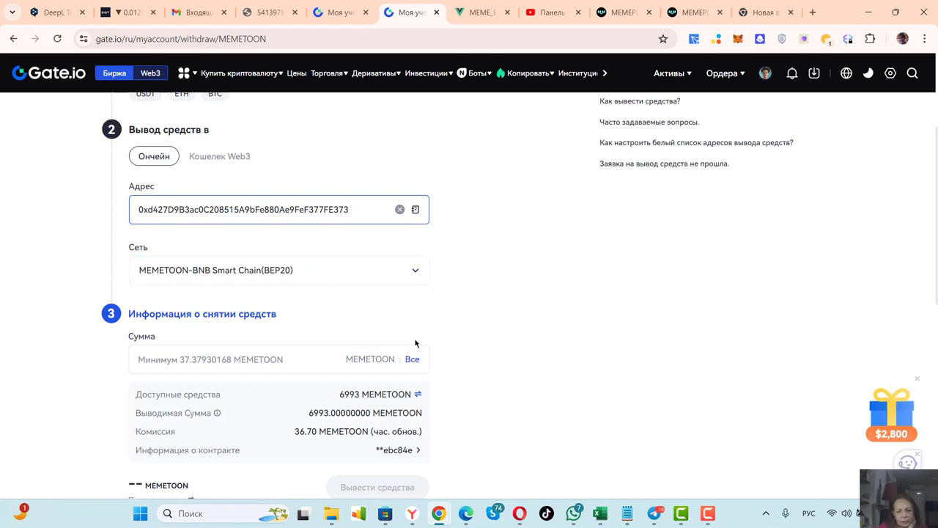
scroll(205, 259, "down", 2)
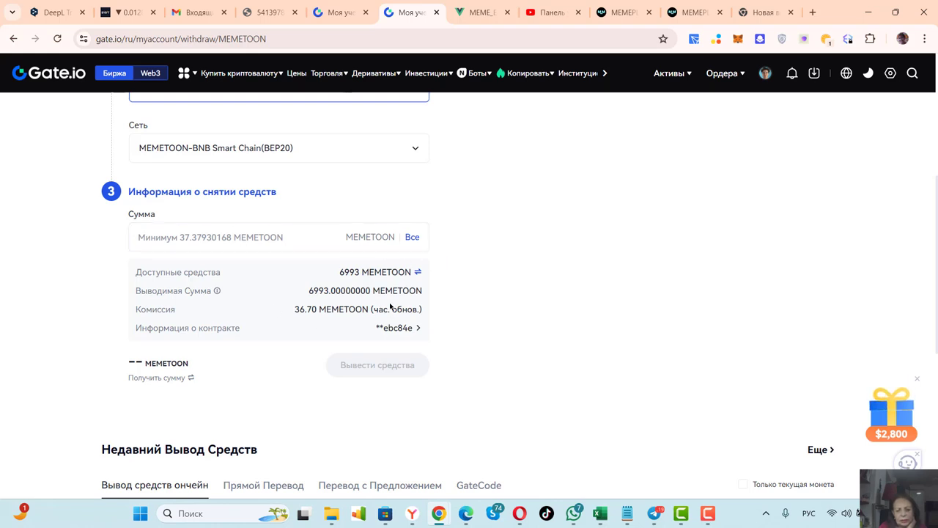
left_click(412, 240)
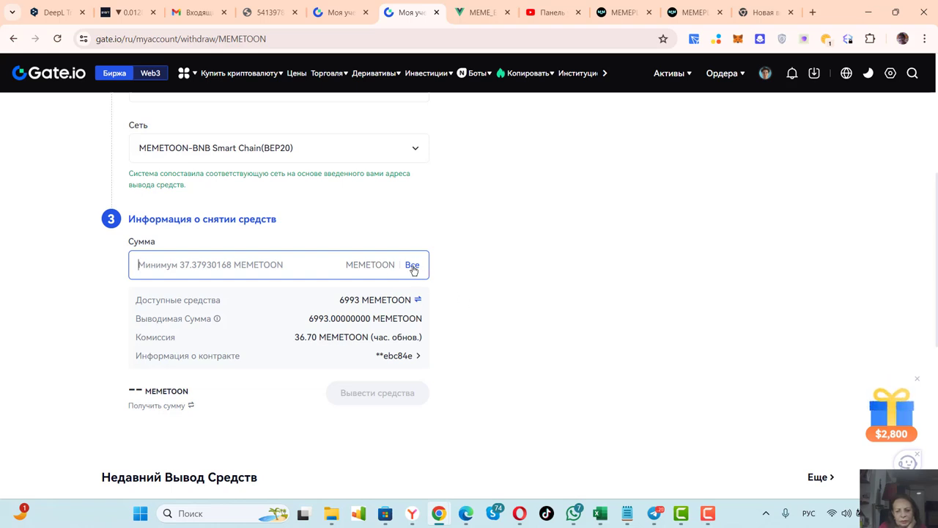
left_click(412, 265)
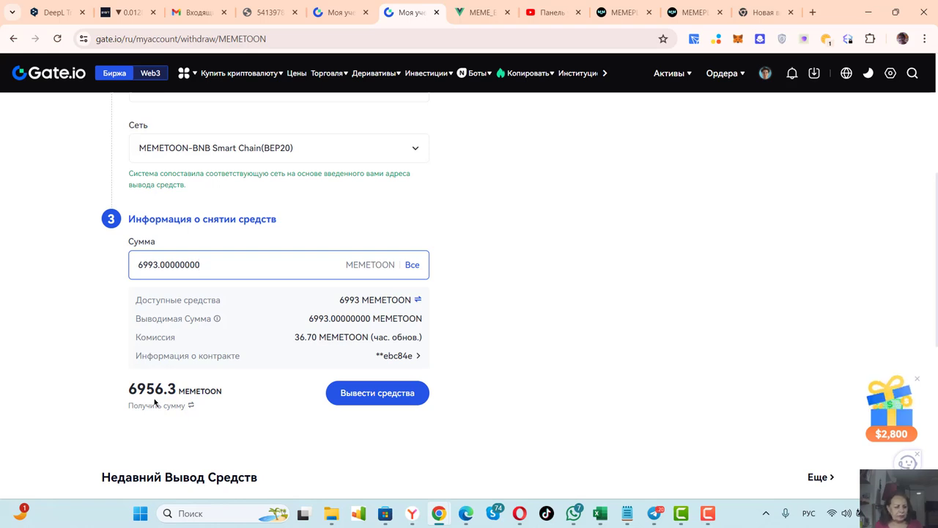
scroll(154, 402, "down", 1)
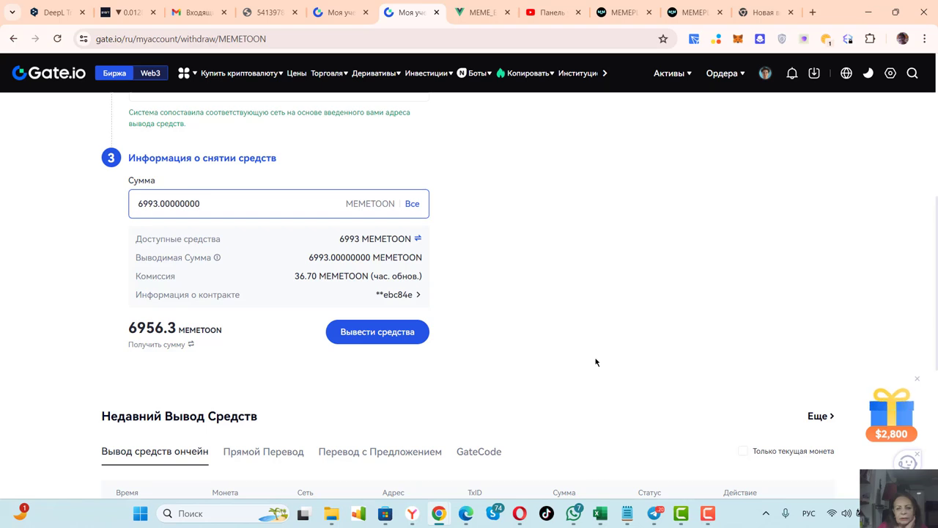
scroll(596, 363, "up", 1)
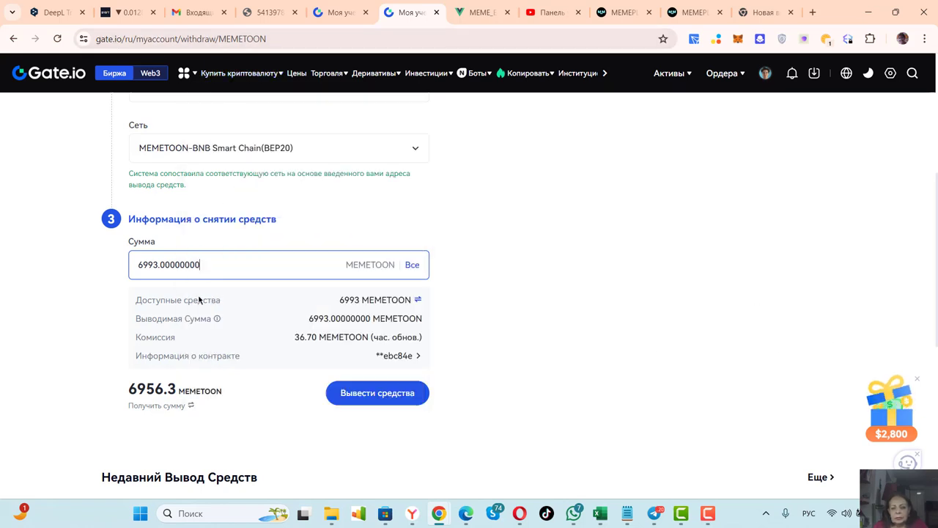
scroll(719, 323, "up", 1)
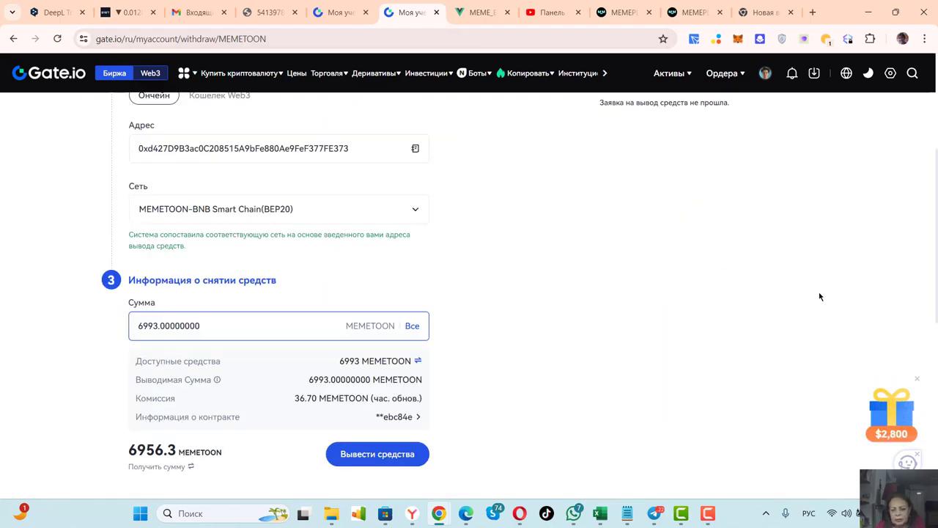
left_click(375, 456)
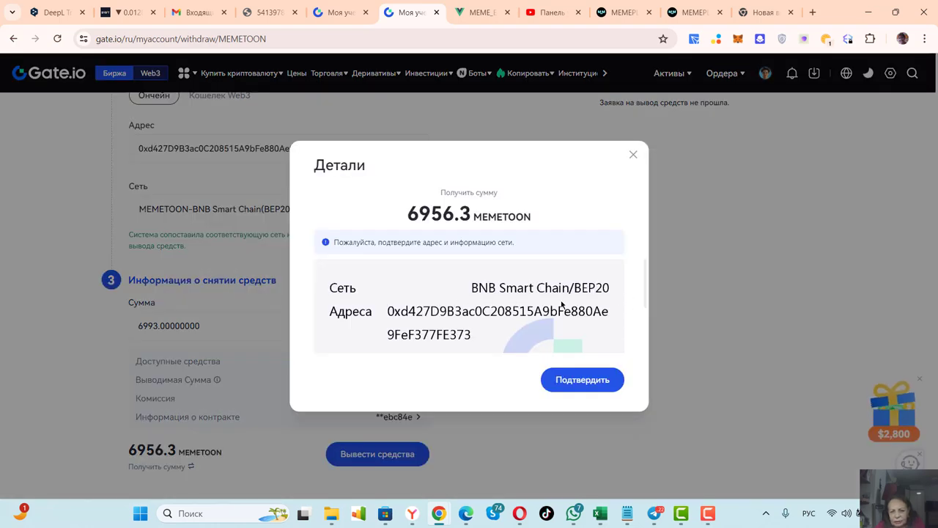
left_click(586, 383)
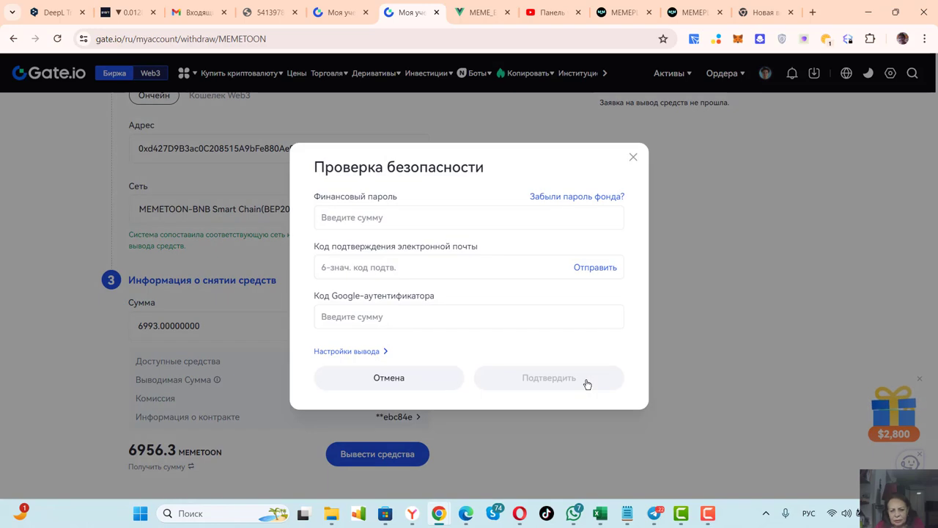
Fill in the fund password with the saved credentials and request the e-mail verification code
left_click(362, 217)
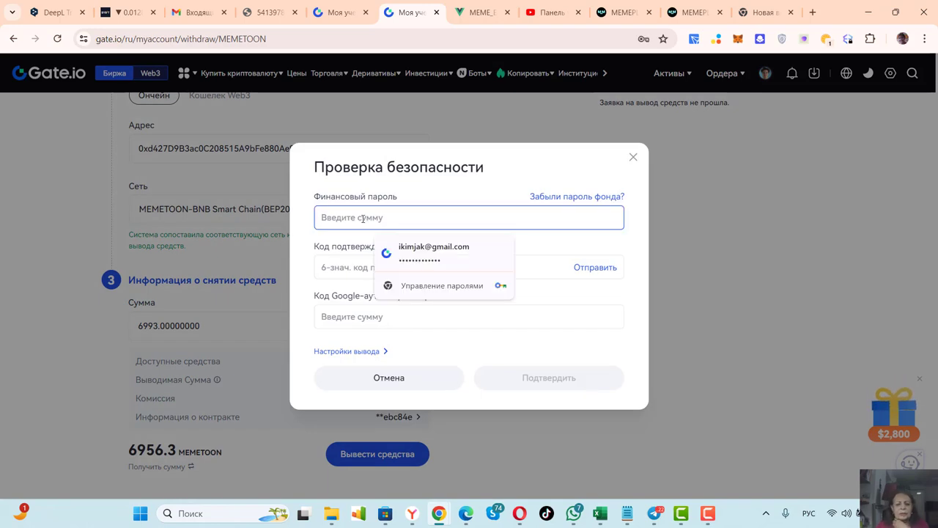
left_click(433, 253)
left_click(597, 269)
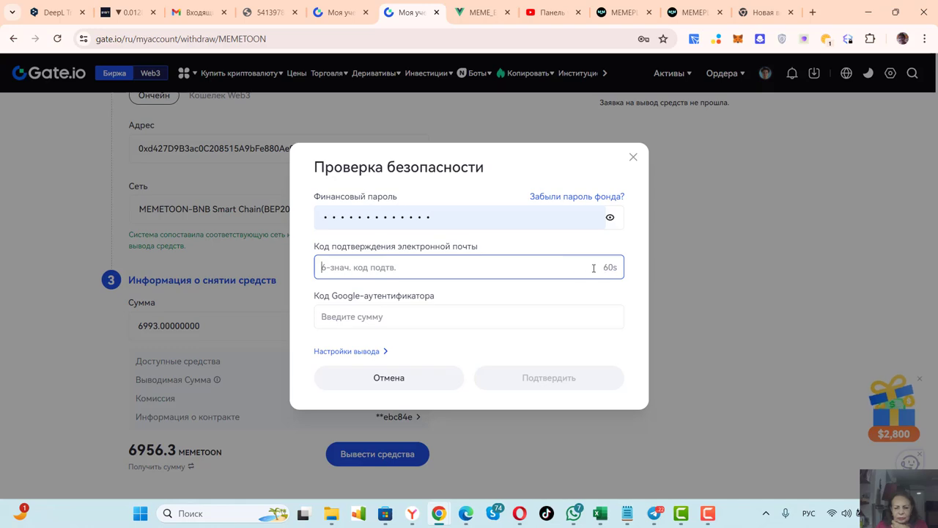
Copy the withdrawal verification code from the Gate.io message in Gmail and paste it as the e-mail verification code
left_click(196, 12)
right_click(382, 437)
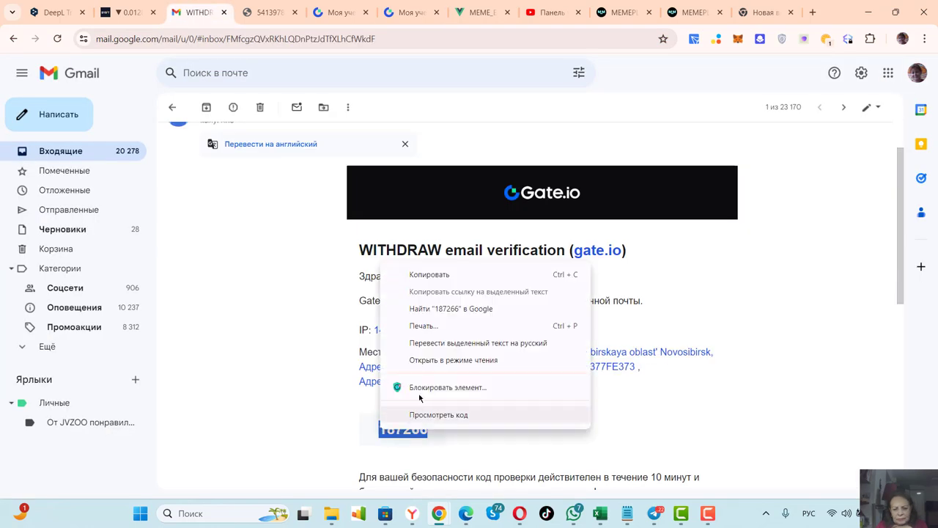
left_click(425, 272)
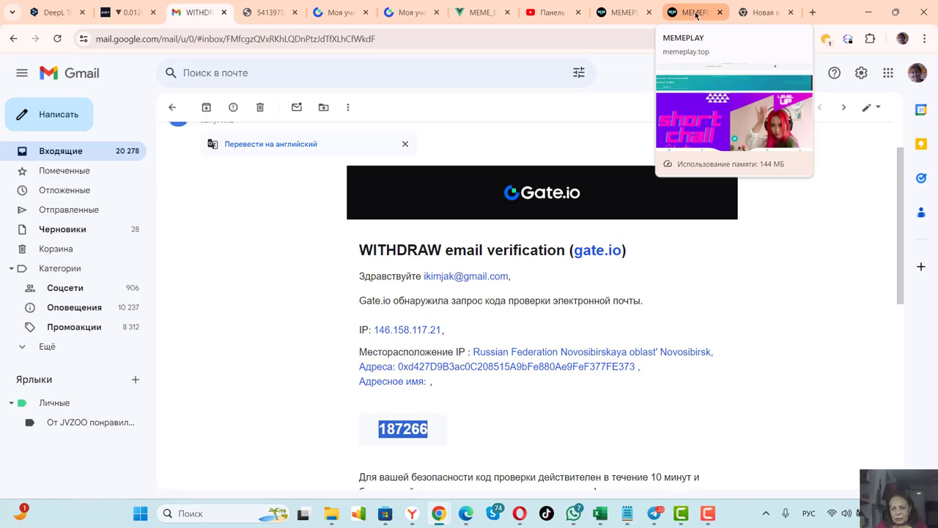
left_click(412, 13)
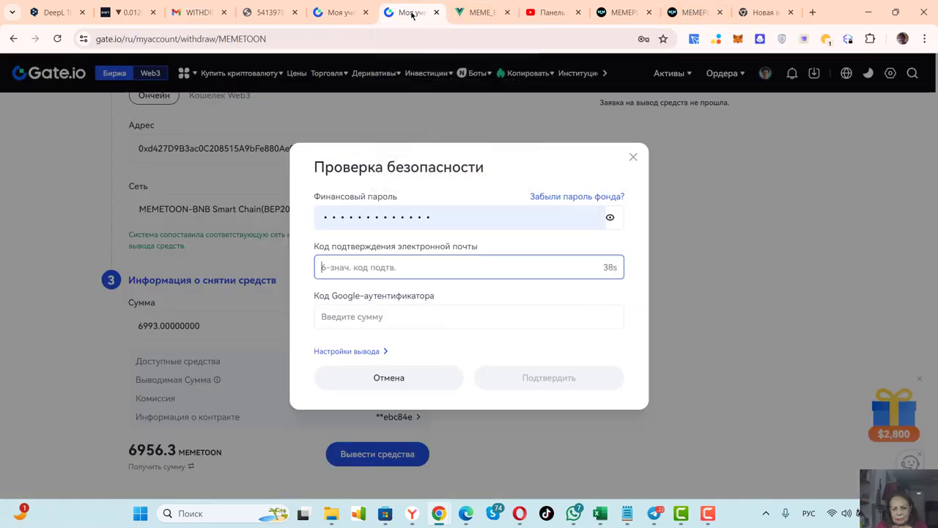
right_click(324, 270)
left_click(373, 158)
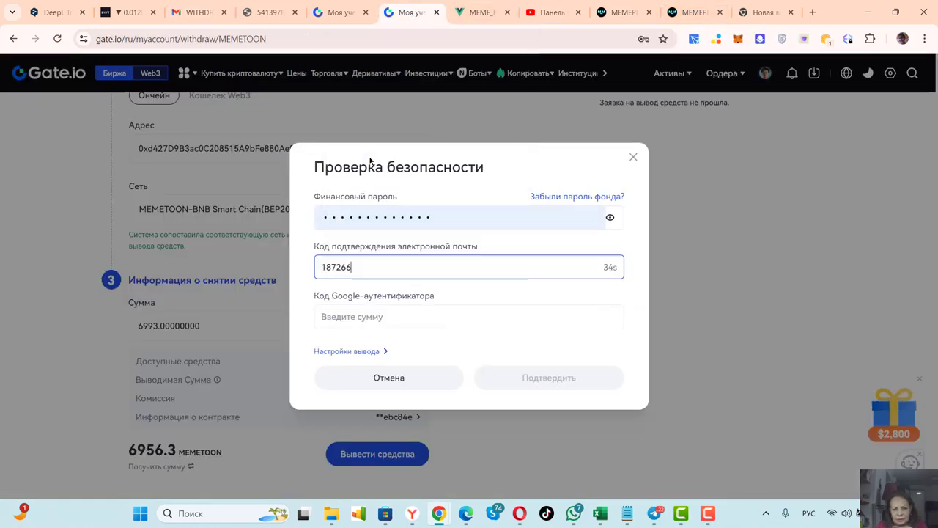
Enter the Google Authenticator code, correct the fund password and confirm the security check
left_click(394, 319)
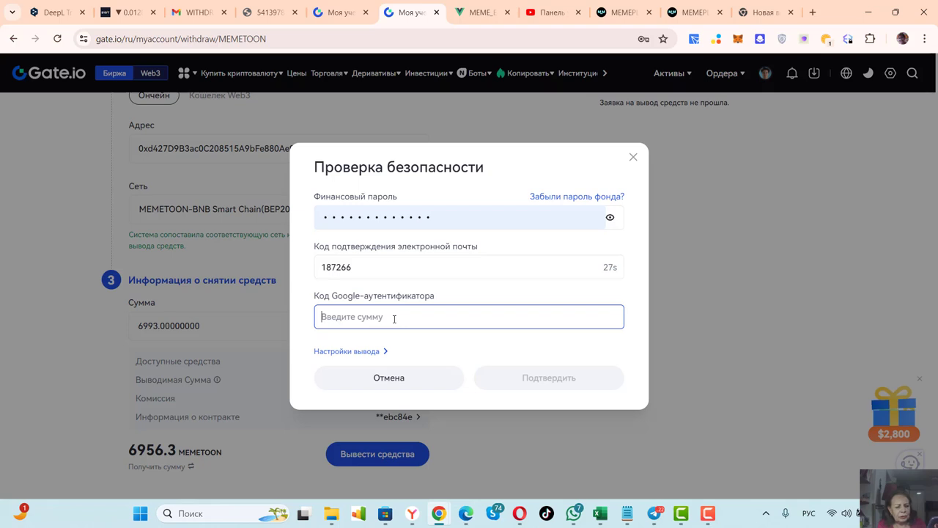
key("ctrl+v")
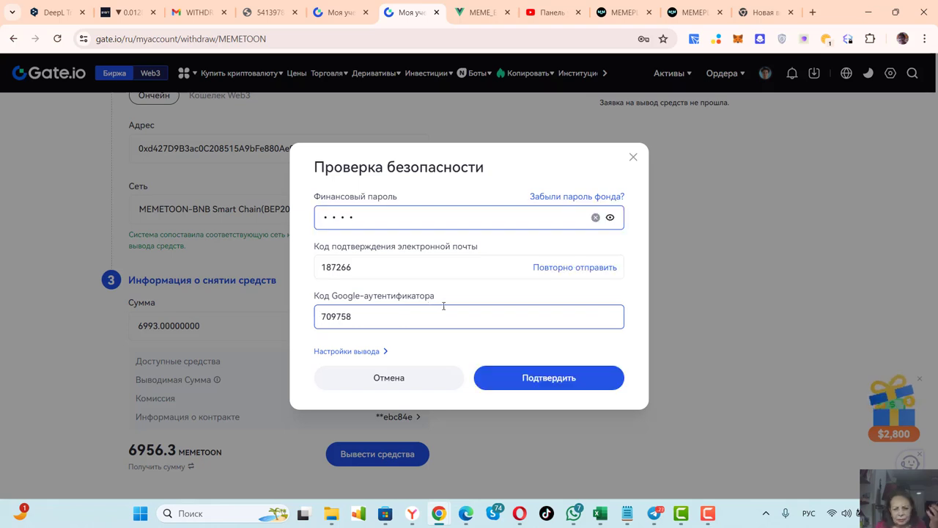
left_click(550, 377)
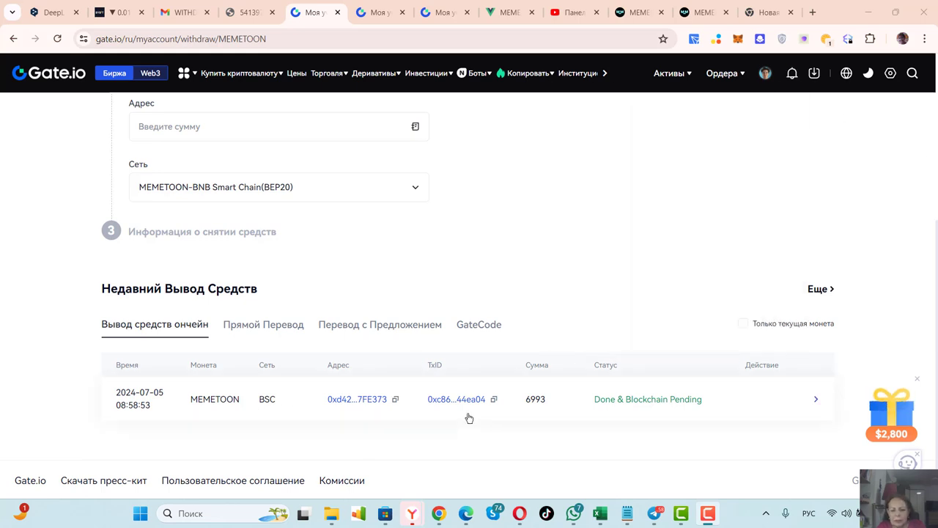
Check the MEME token balance in the MetaMask wallet and close the wallet again
left_click(737, 38)
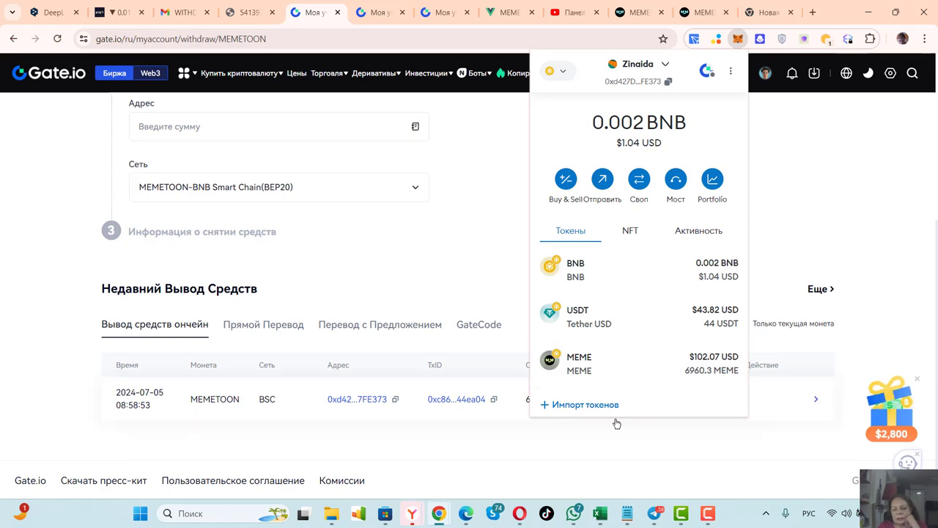
left_click(535, 476)
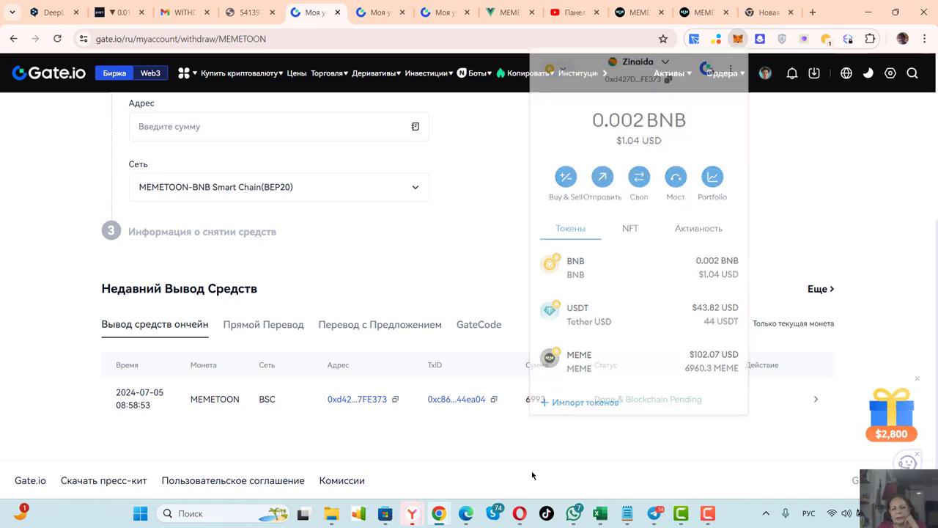
Switch to the MEMEPLAY site and open the STARTPACKAGE participation page with a participation amount of 100
left_click(631, 13)
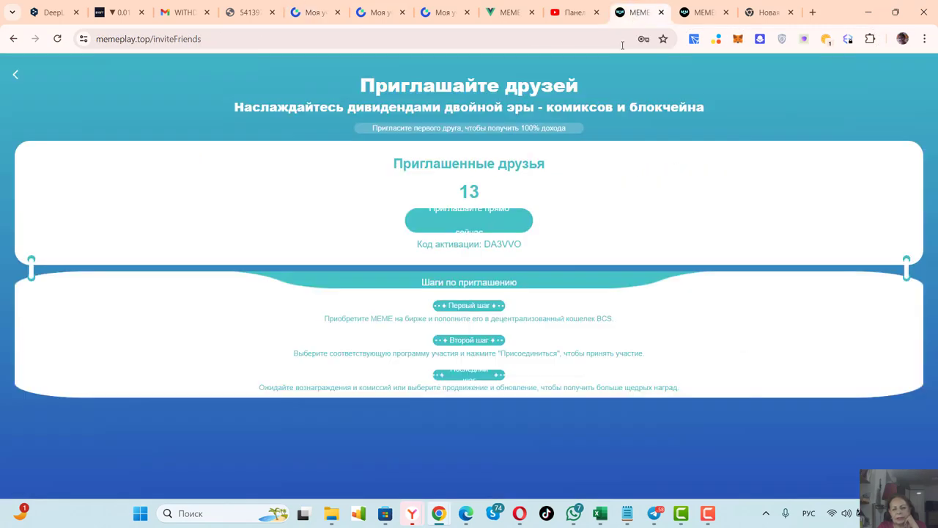
left_click(710, 13)
scroll(506, 199, "down", 3)
scroll(506, 199, "up", 3)
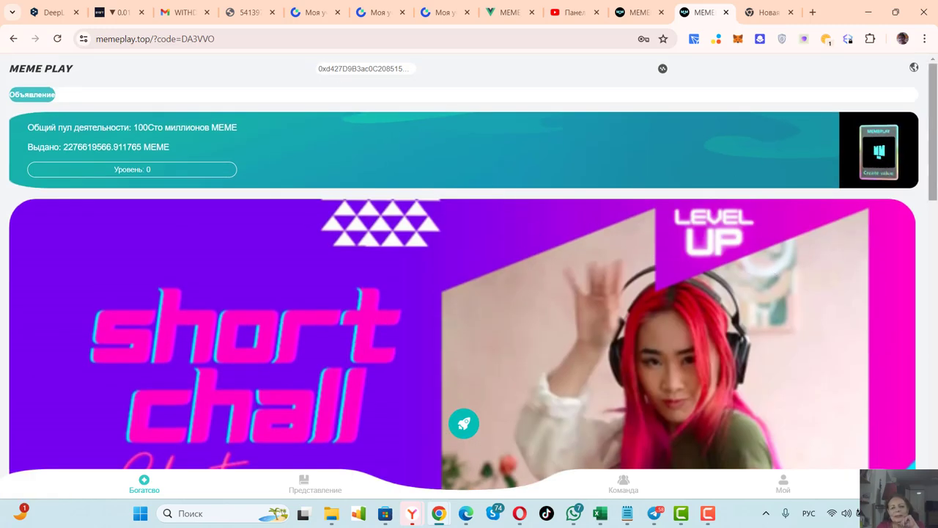
scroll(934, 156, "down", 10)
scroll(934, 156, "down", 3)
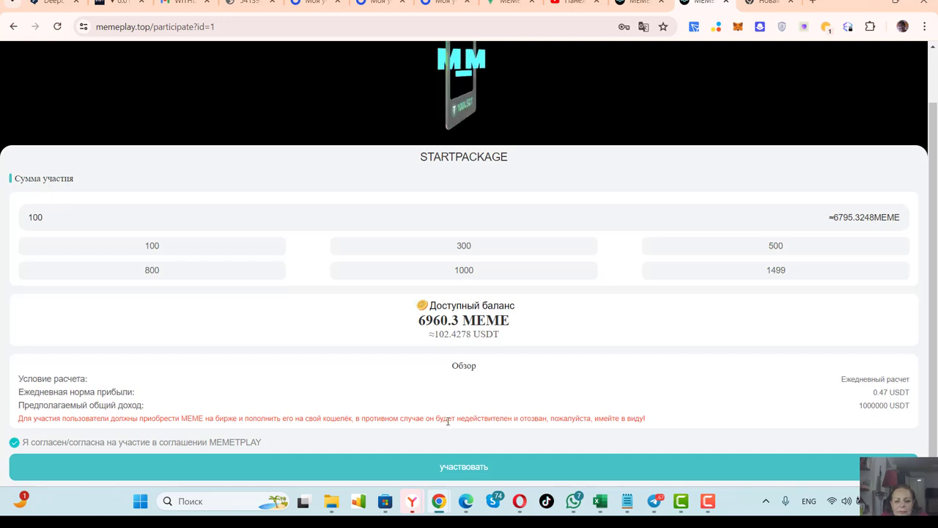
Submit the STARTPACKAGE participation and go to the confirmation of the MEME transfer in MetaMask
left_click(466, 469)
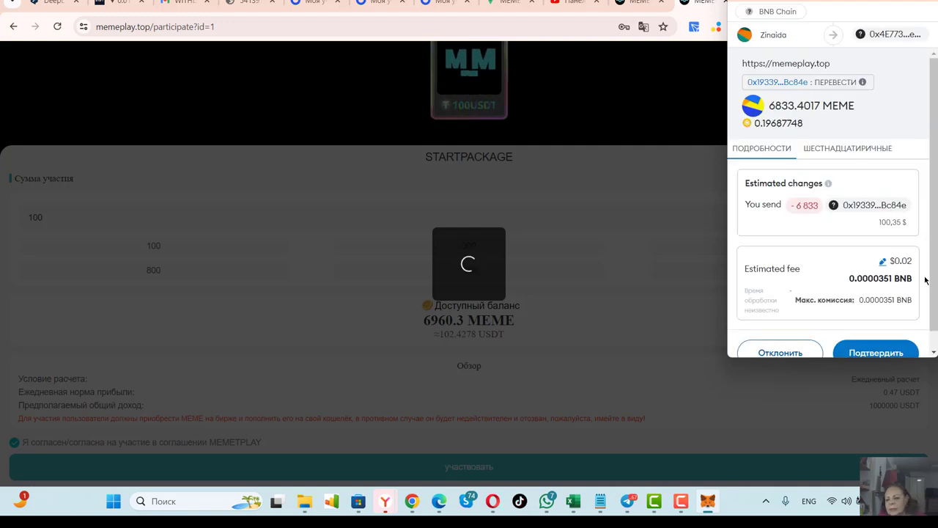
scroll(934, 256, "down", 1)
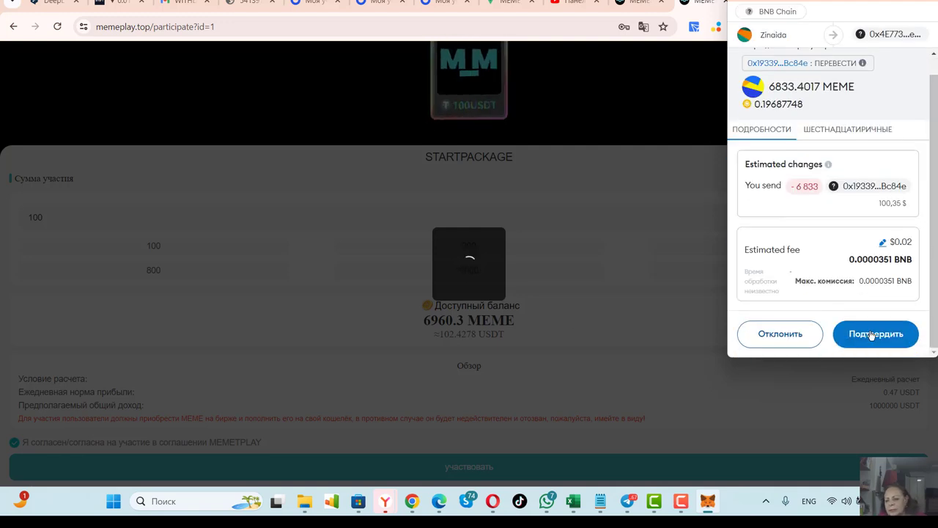